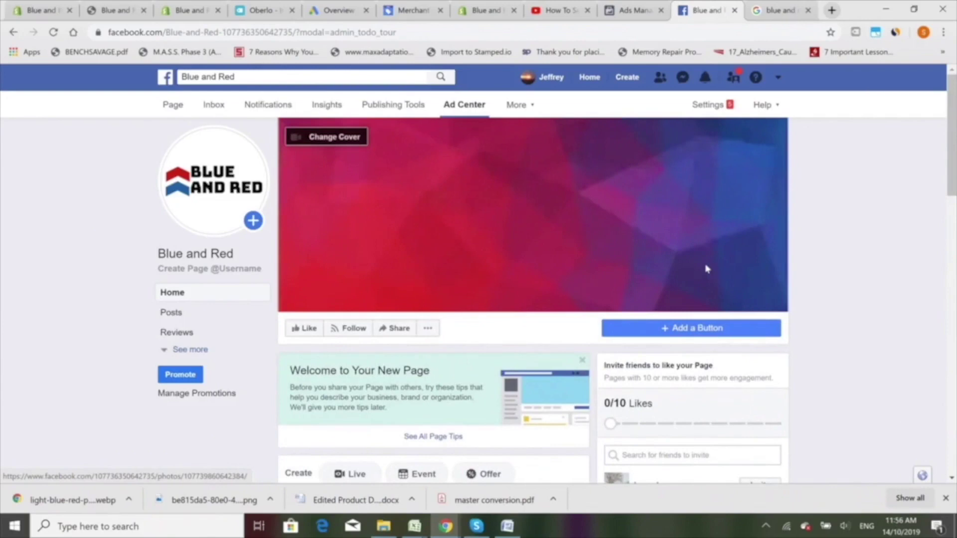
Step: In Facebook Ads Manager, create a new campaign and name it "001-Page Like"
click(638, 11)
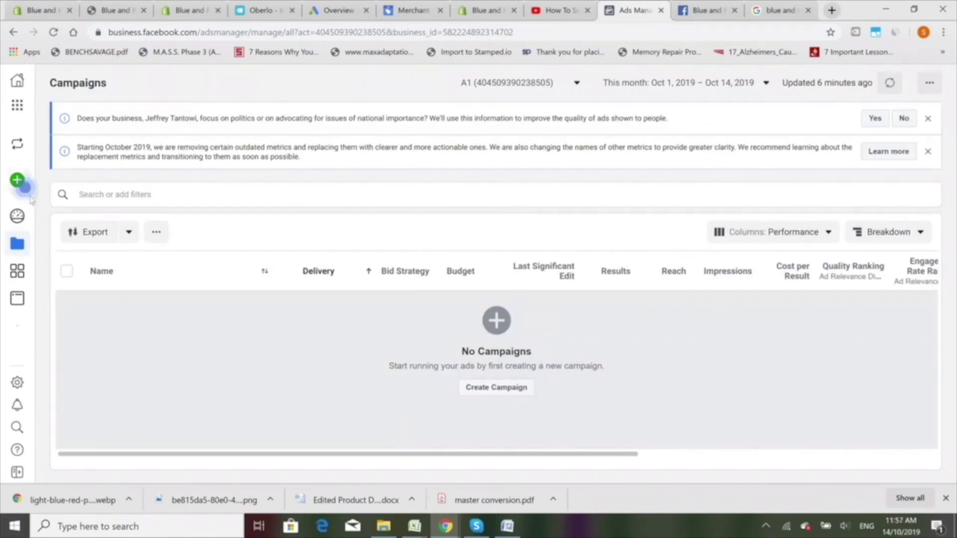
click(16, 189)
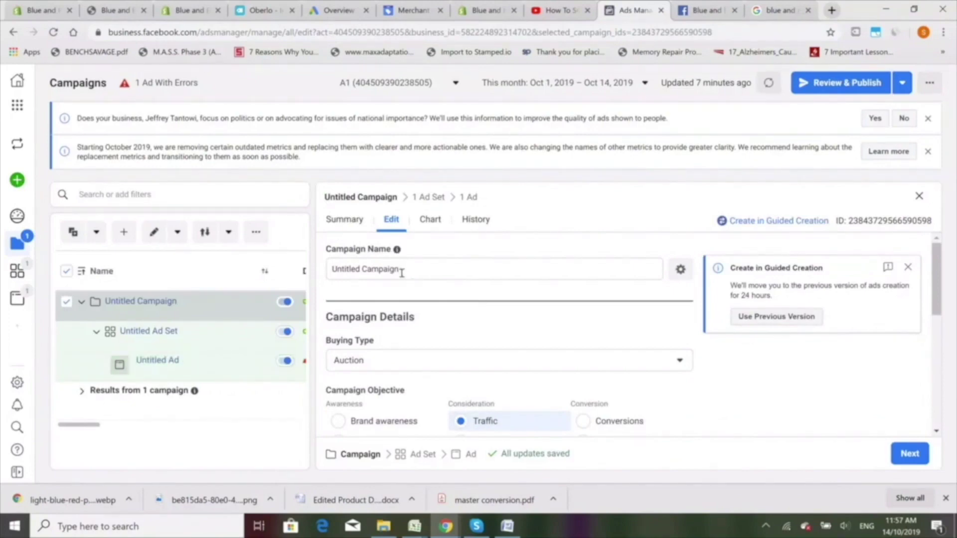
click(422, 267)
key(ctrl+a)
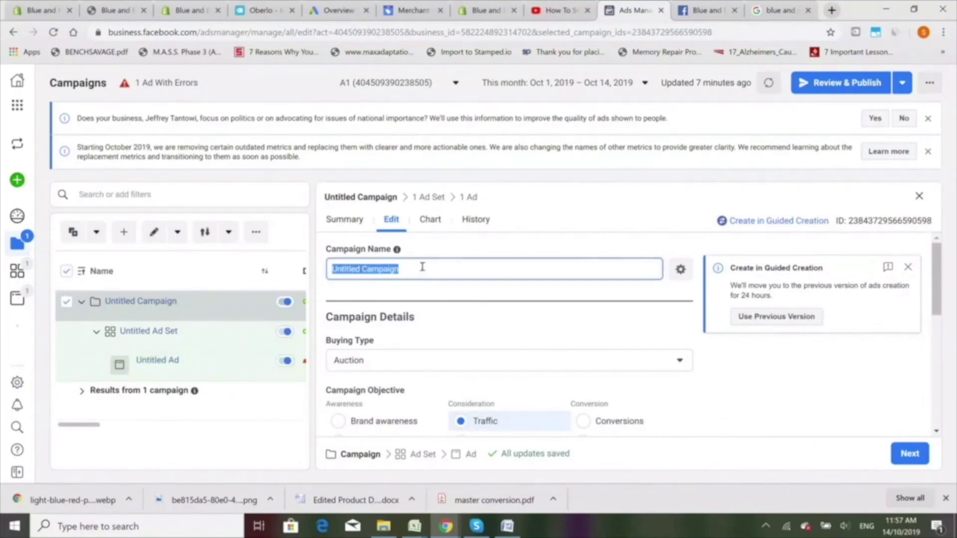
key(BackSpace)
text(001)
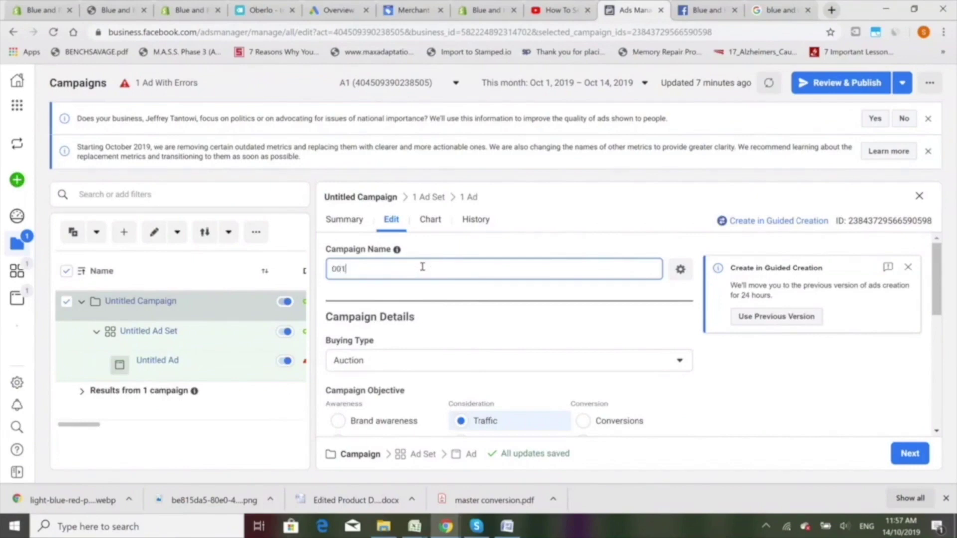
text(-Page Like)
Step: Set the campaign objective to Engagement with Page likes as the engagement type
drag(939, 287, 939, 325)
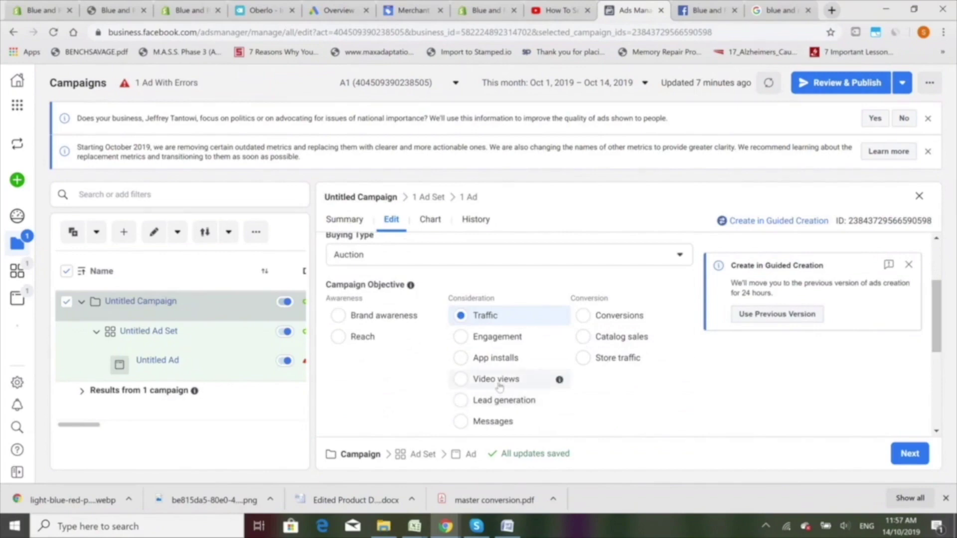
scroll(549, 334, down, 1)
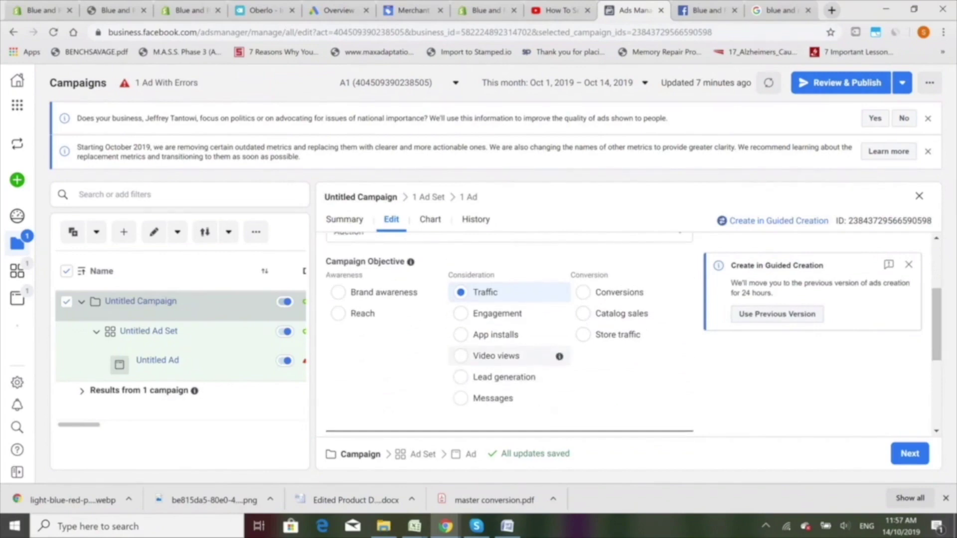
scroll(413, 363, down, 3)
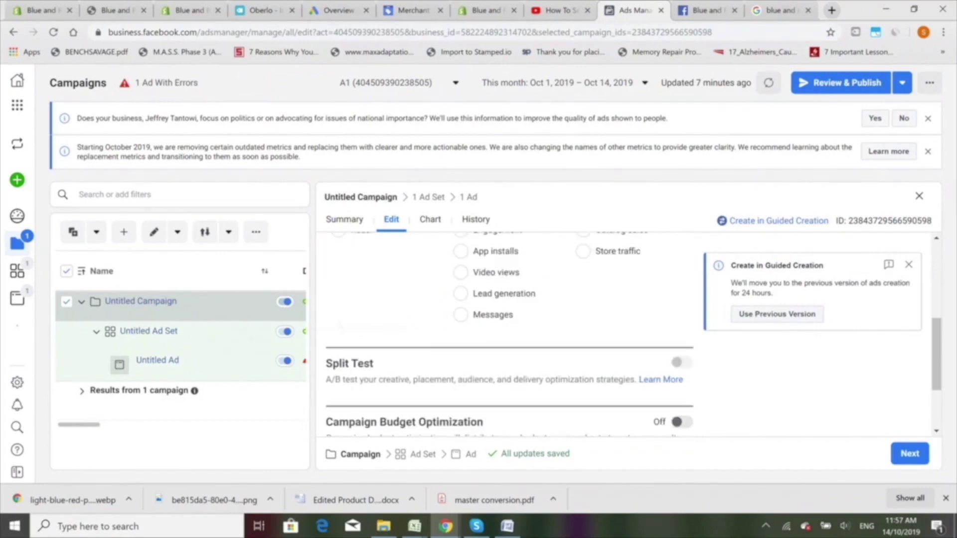
scroll(548, 334, up, 3)
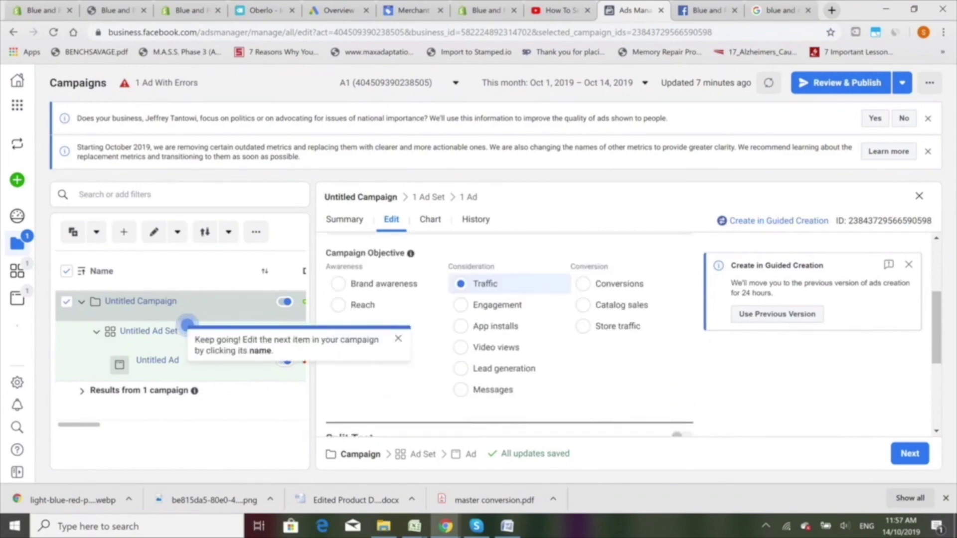
click(398, 339)
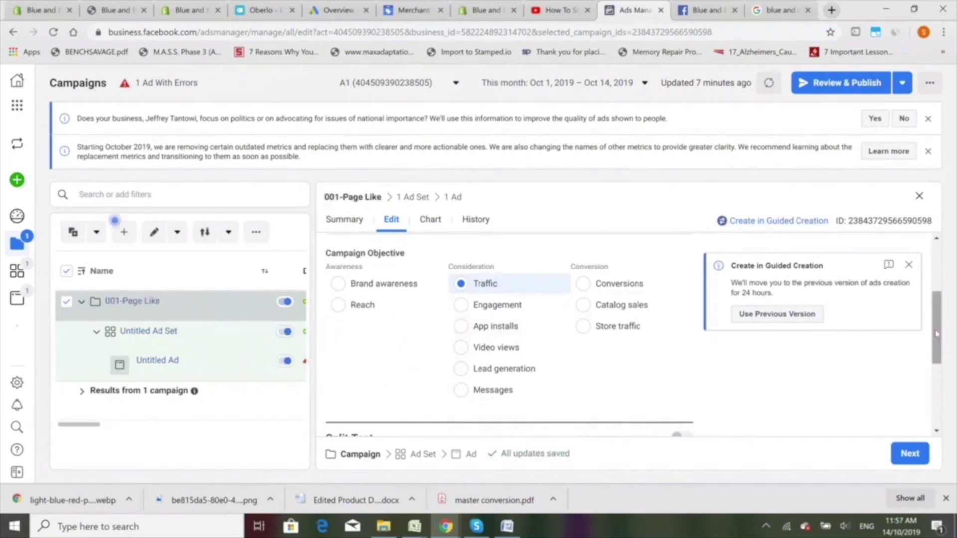
scroll(937, 315, up, 1)
scroll(936, 315, up, 1)
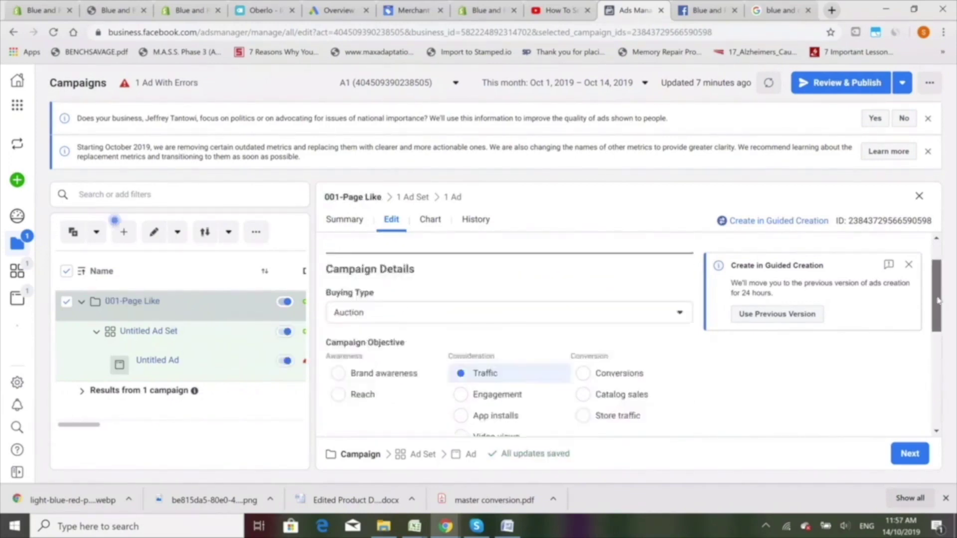
scroll(936, 315, down, 2)
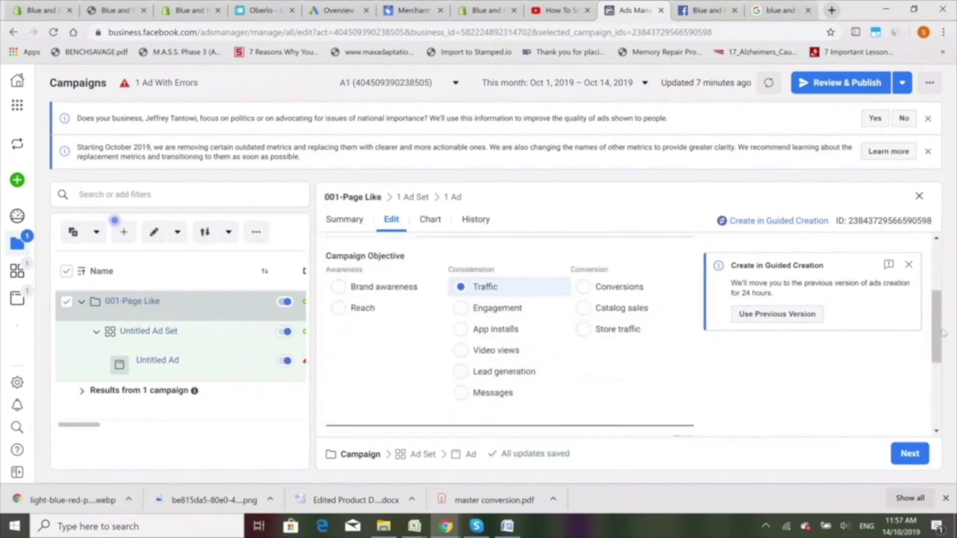
click(460, 309)
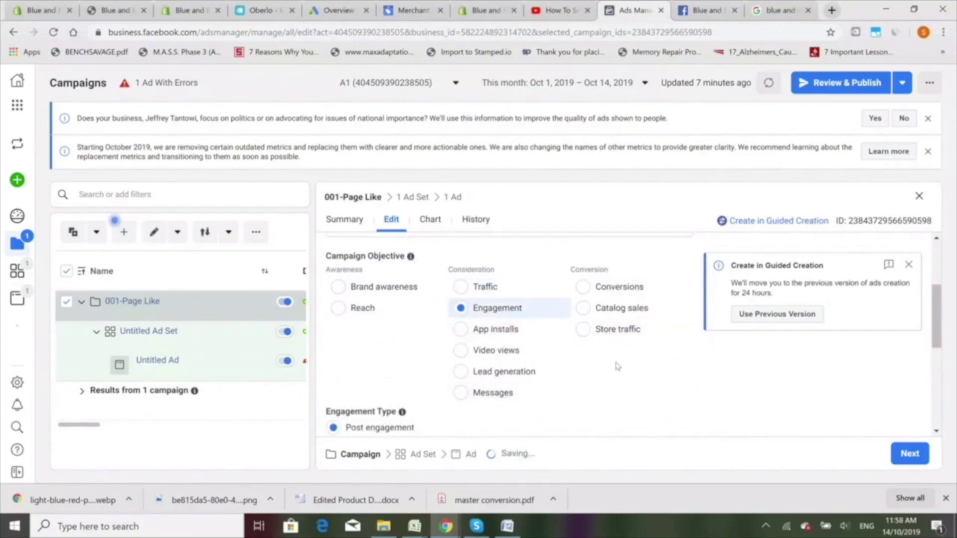
drag(932, 313, 932, 328)
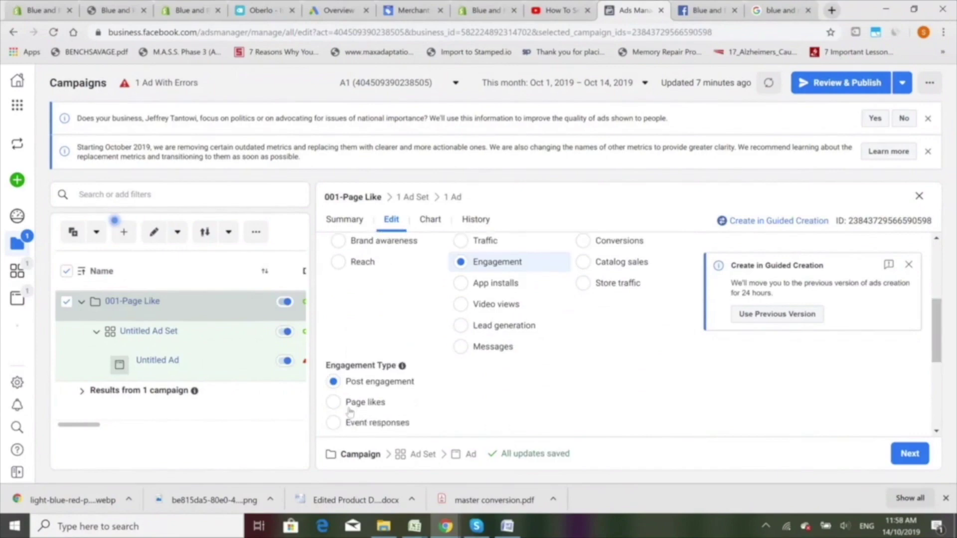
click(333, 402)
scroll(348, 349, down, 2)
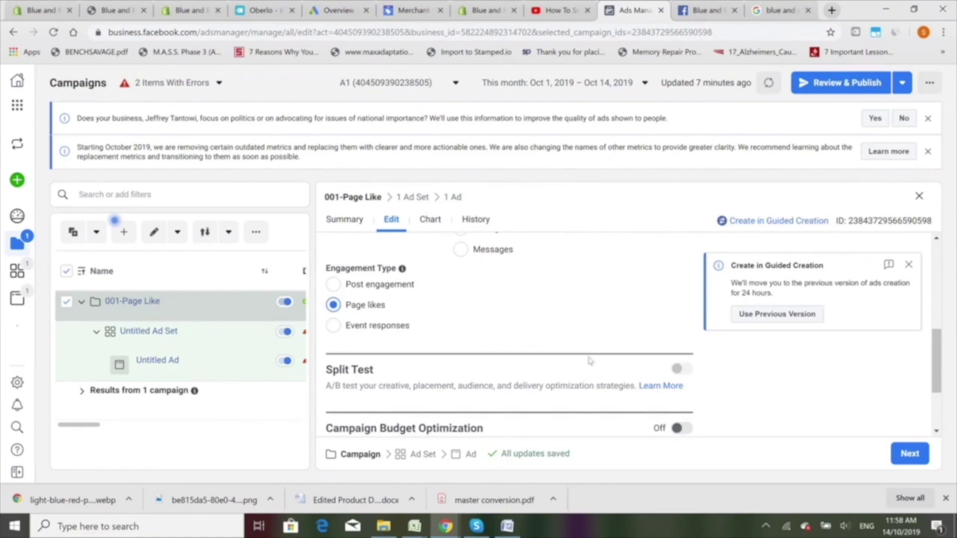
Step: Open the campaign's ad set and rename it "001-3rd world country page like"
click(415, 197)
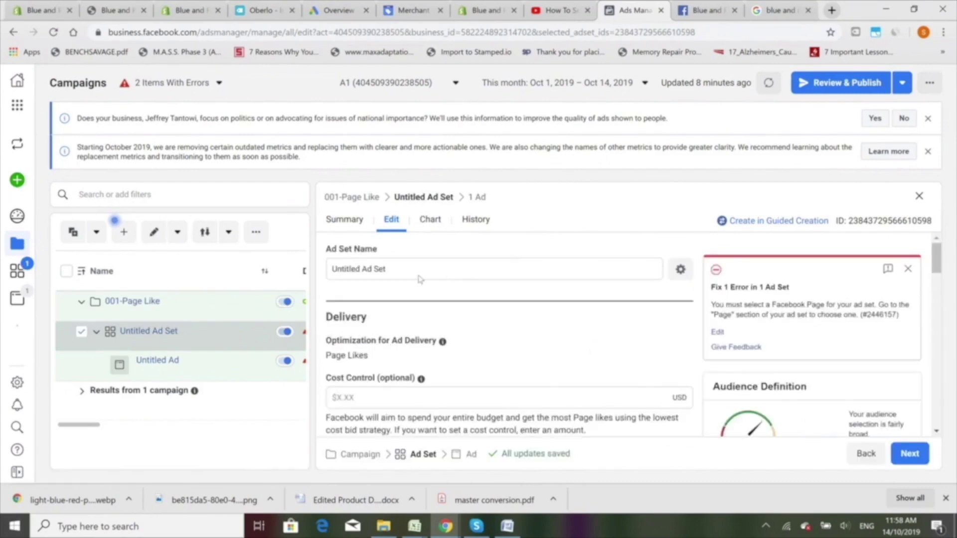
click(411, 273)
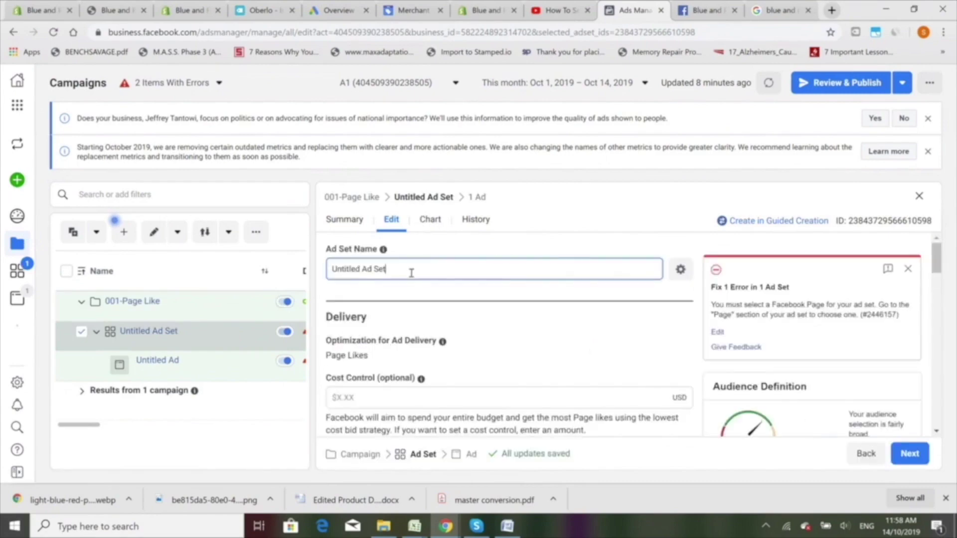
triple_click(411, 273)
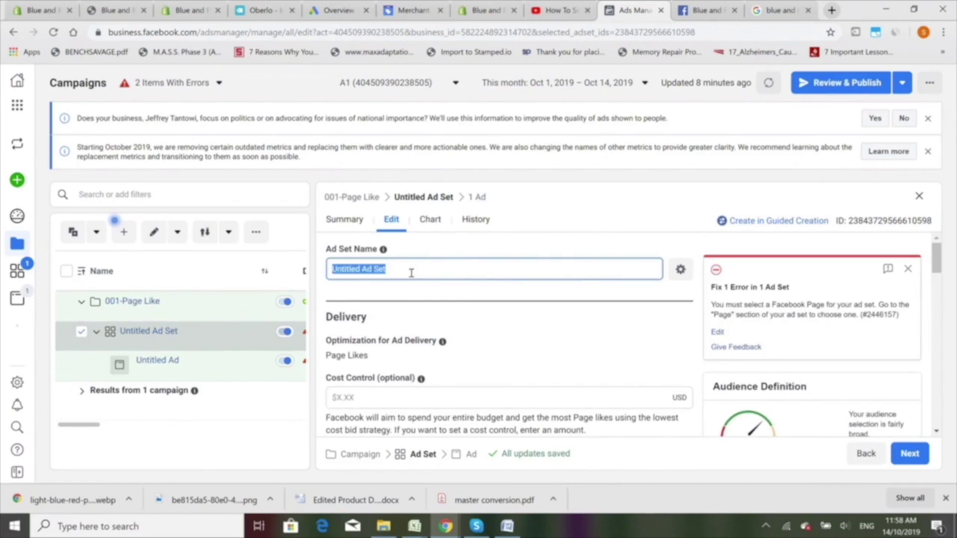
text(001)
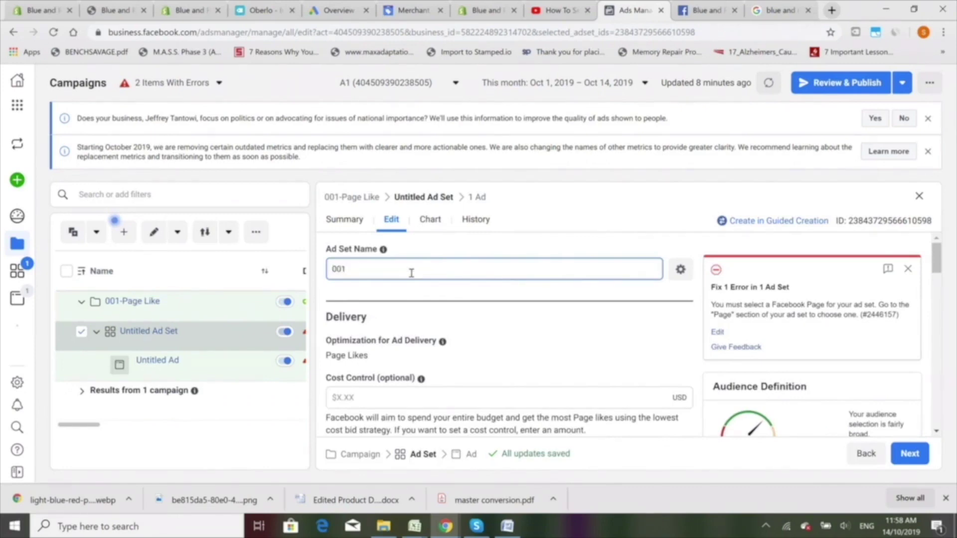
text(-3rd world country page like)
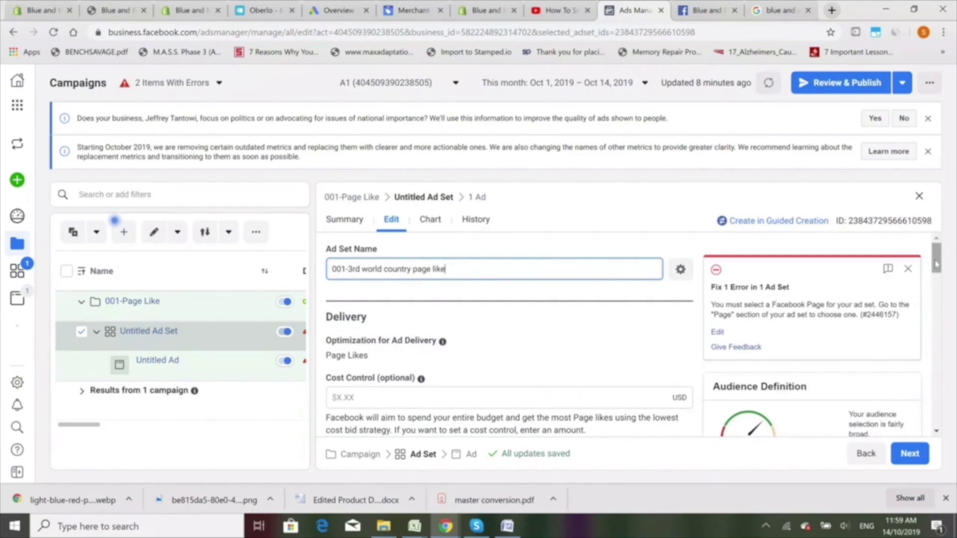
Step: Choose the Blue and Red page as the Facebook Page the ad set promotes
drag(936, 264, 946, 315)
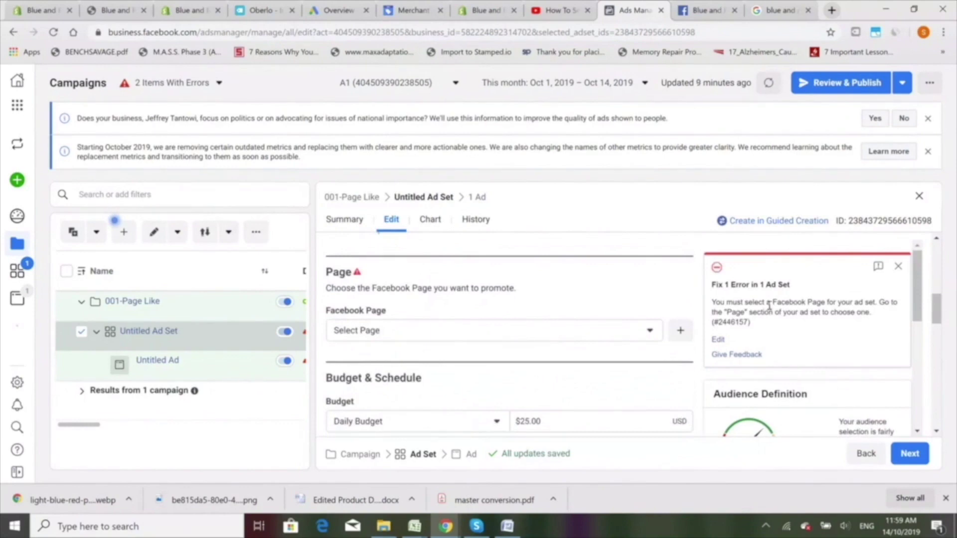
click(540, 330)
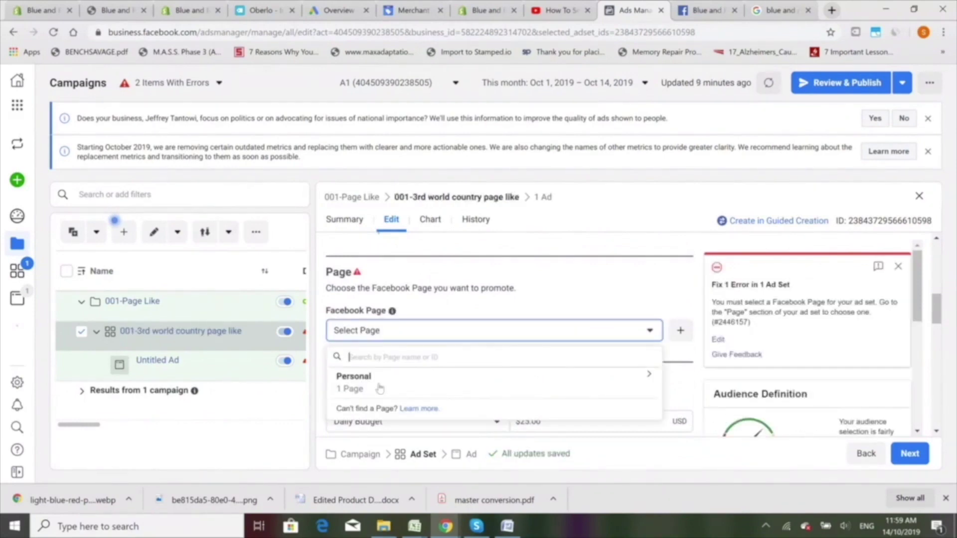
click(380, 388)
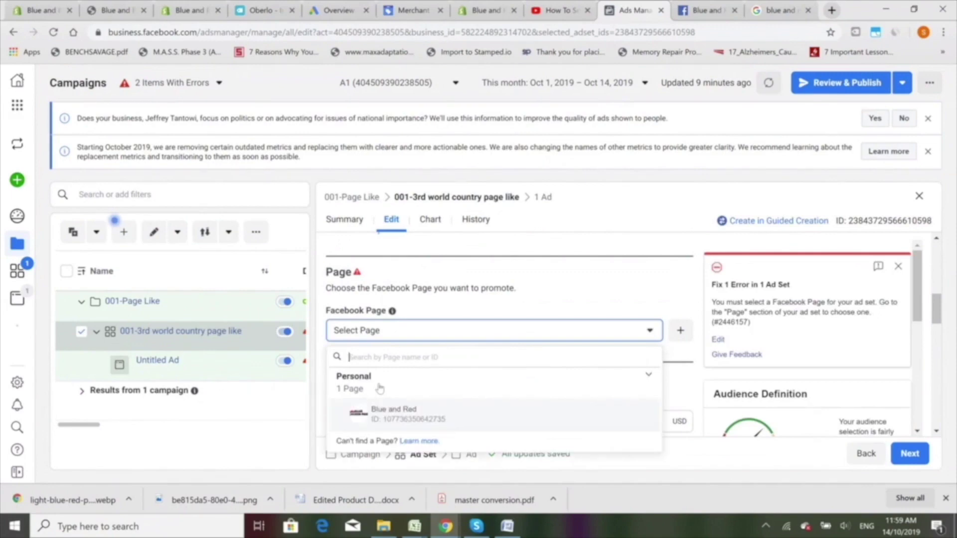
click(430, 420)
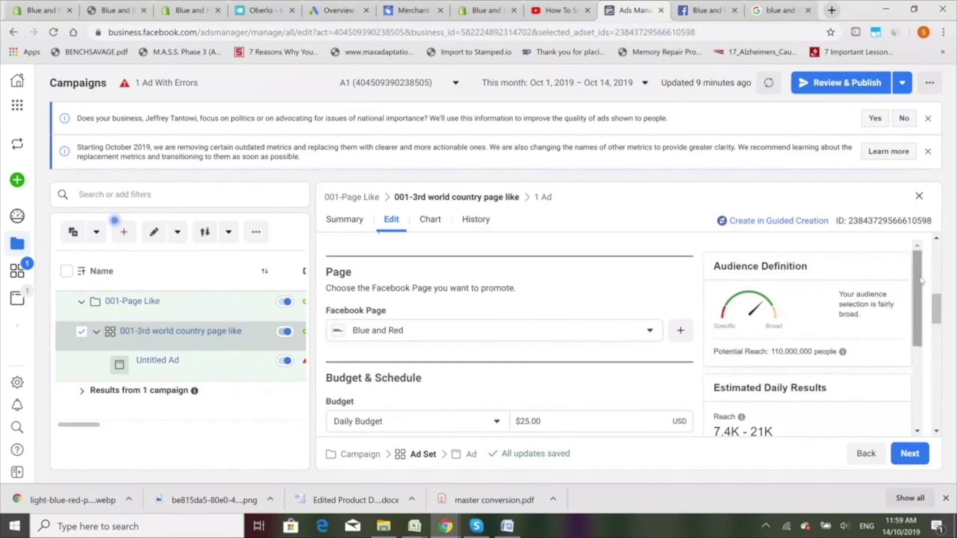
Step: Set the ad set's daily budget to $1.00 USD
scroll(593, 338, down, 2)
click(592, 333)
key(BackSpace)
key(BackSpace)
key(BackSpace)
key(BackSpace)
key(BackSpace)
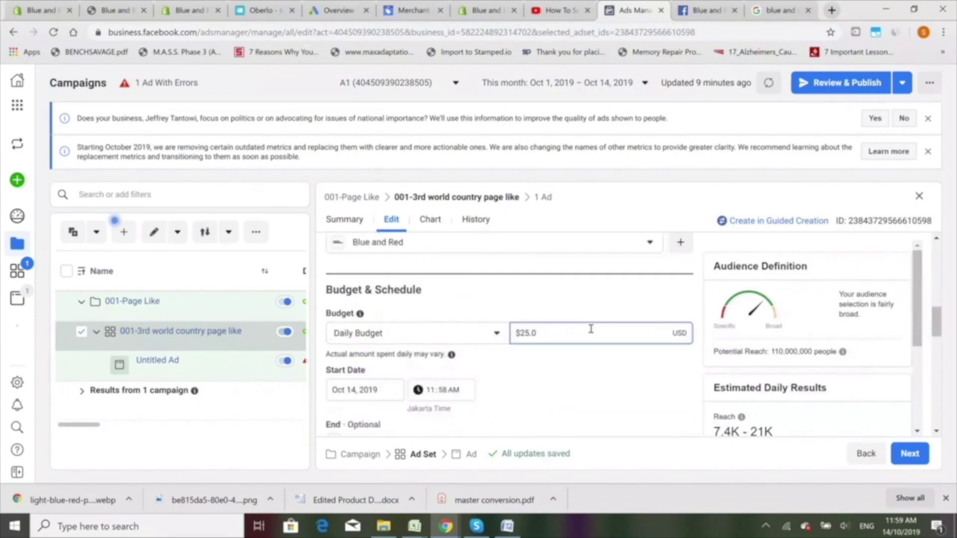
text(1.00)
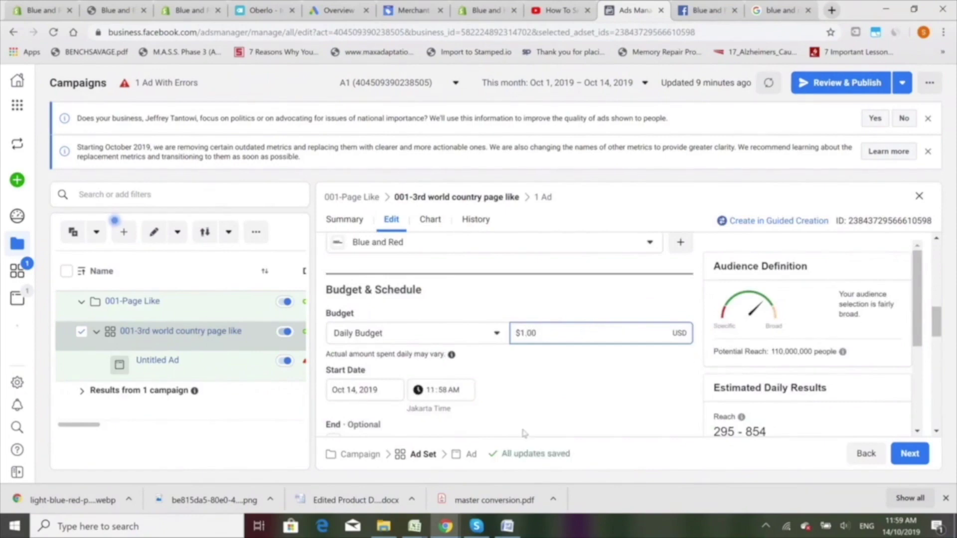
Step: Replace the audience's existing location with the country India
drag(937, 332, 950, 377)
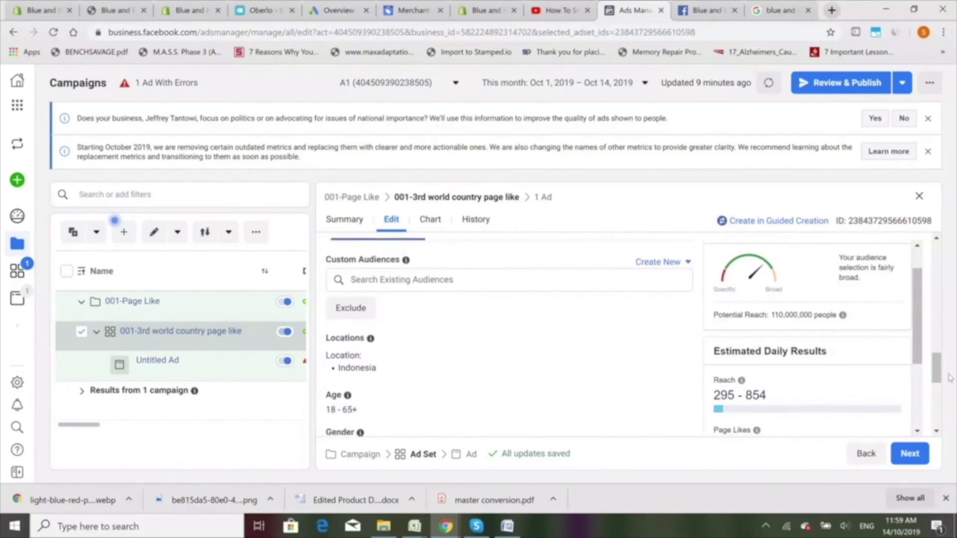
click(667, 395)
text(India)
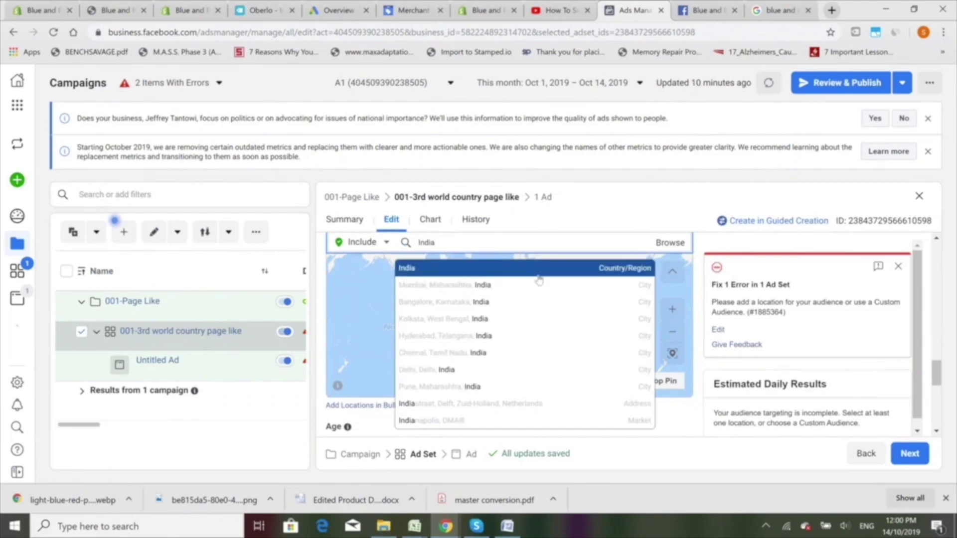
click(556, 272)
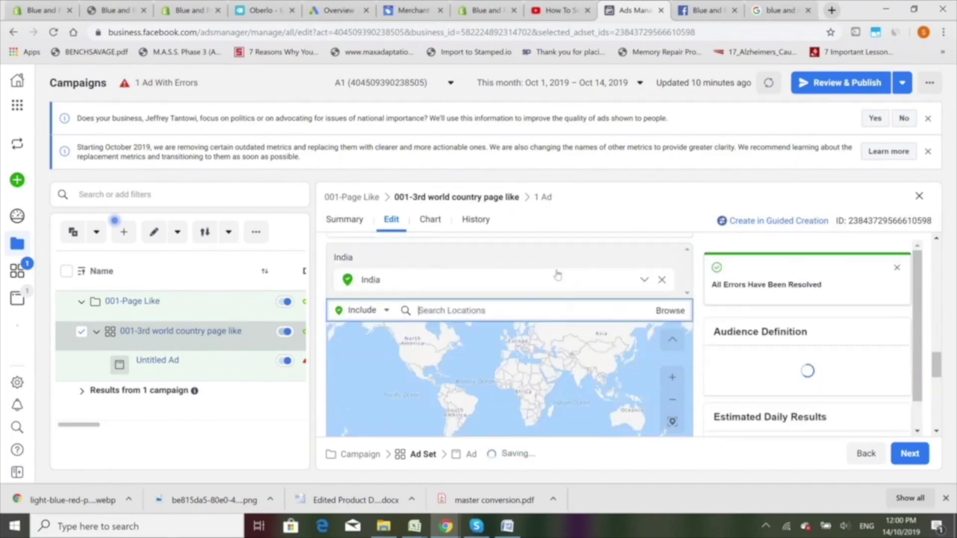
Step: Switch the ad set from automatic placements to Edit Placements and review the platform and placement selections
scroll(936, 369, down, 1)
drag(936, 369, 944, 409)
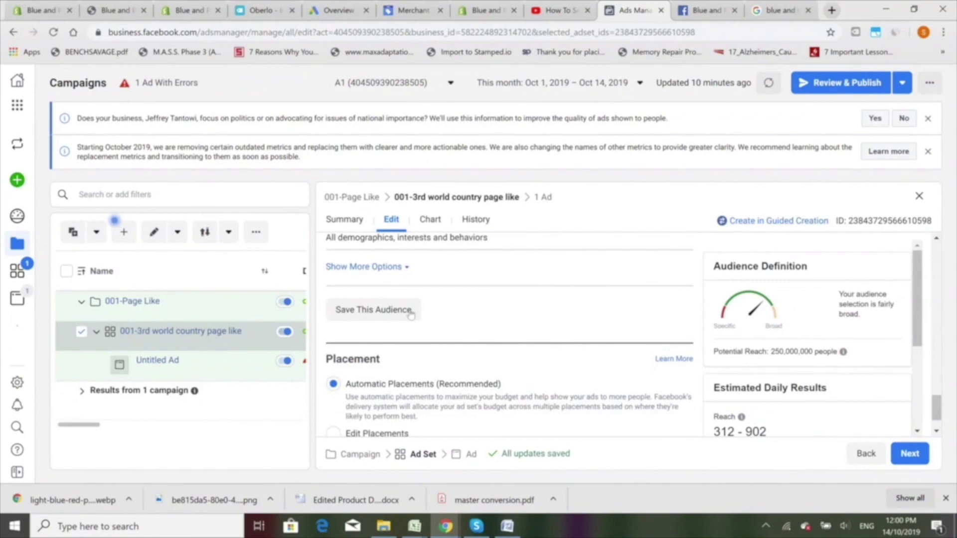
scroll(449, 388, down, 1)
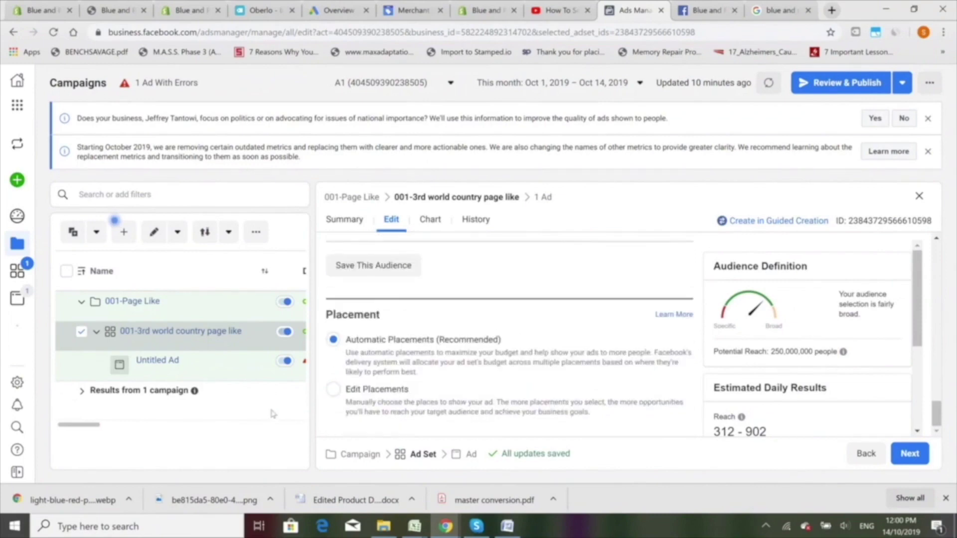
click(334, 390)
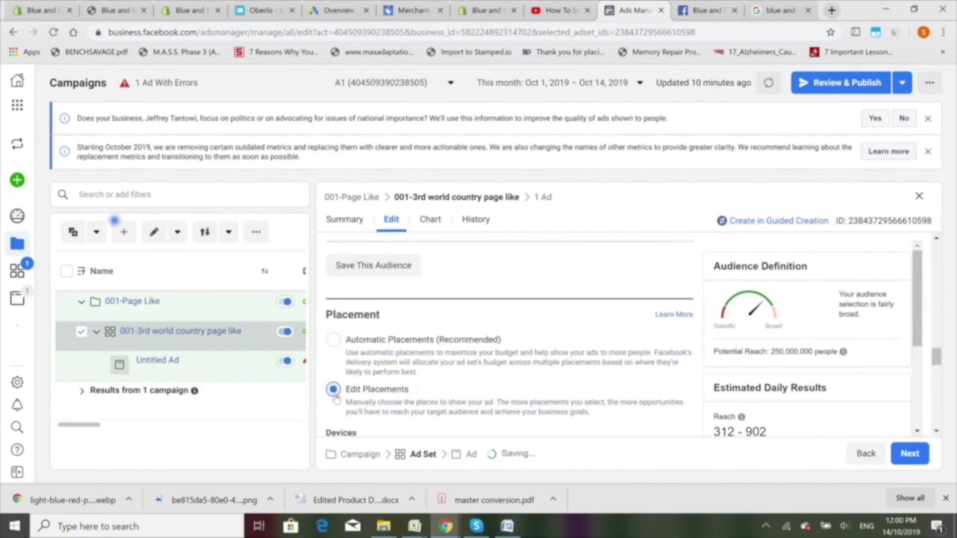
scroll(412, 333, down, 3)
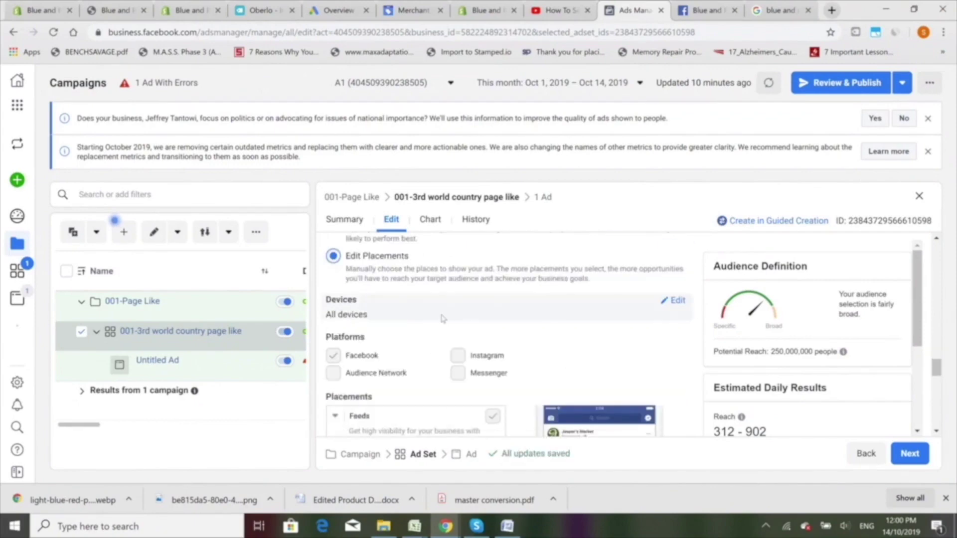
scroll(443, 322, down, 3)
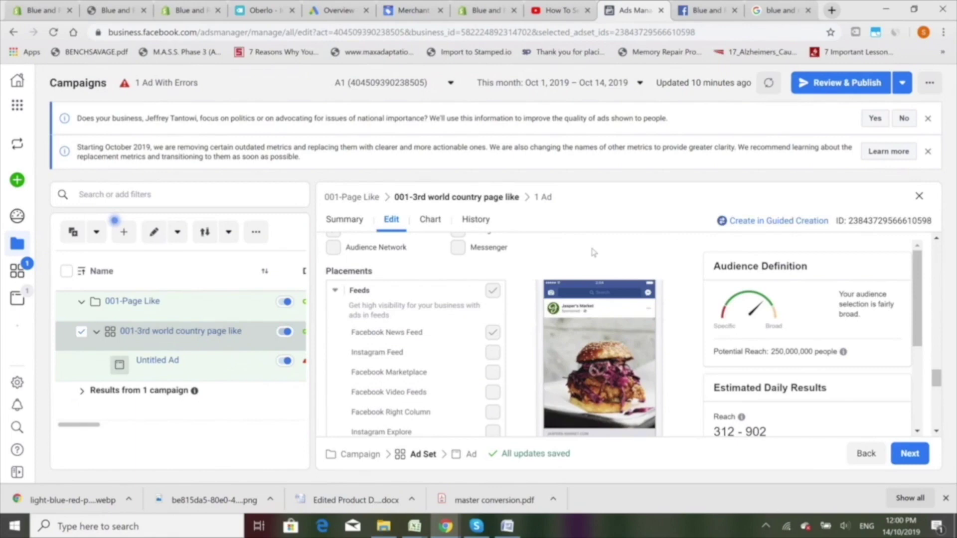
scroll(524, 360, down, 2)
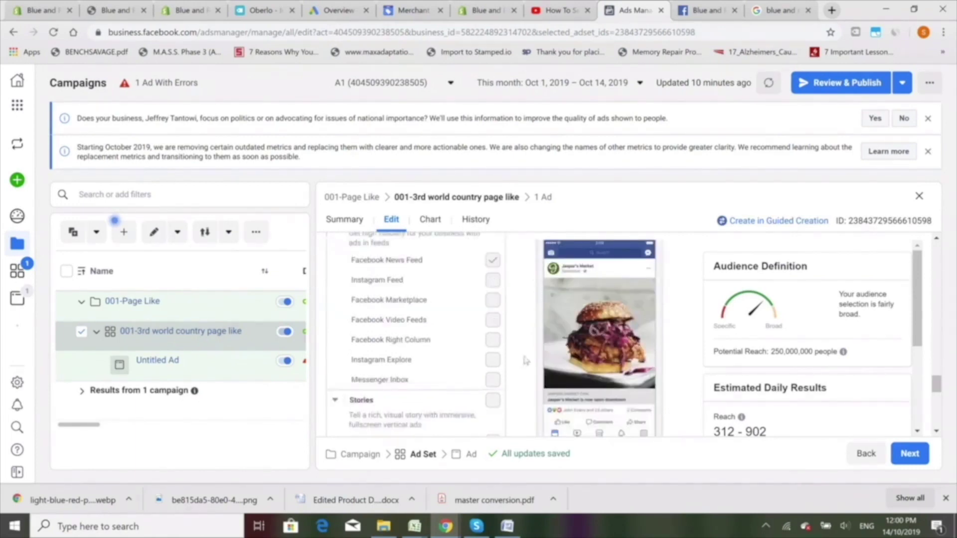
Step: Open the untitled ad under the 001-3rd world country page like ad set and rename it Ad 1
click(542, 199)
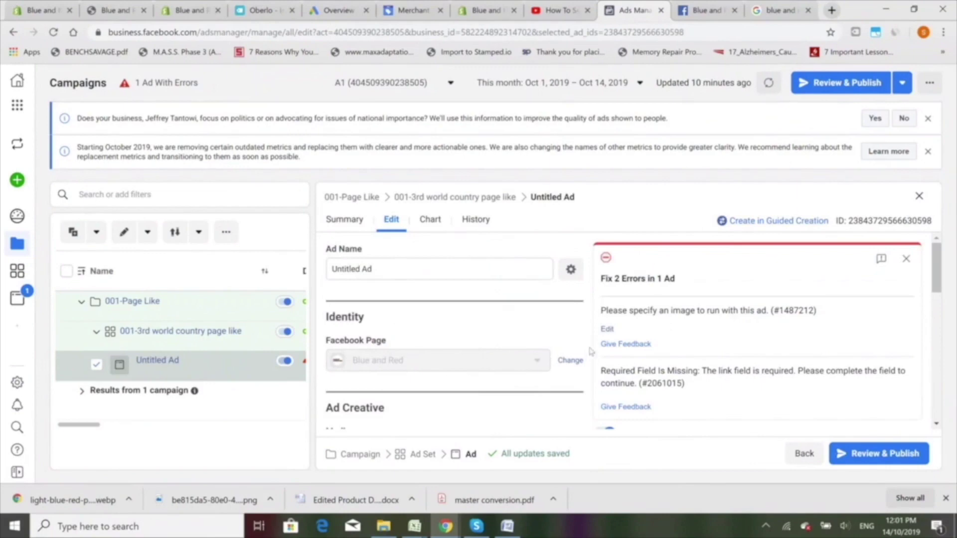
click(393, 267)
key(ctrl+a)
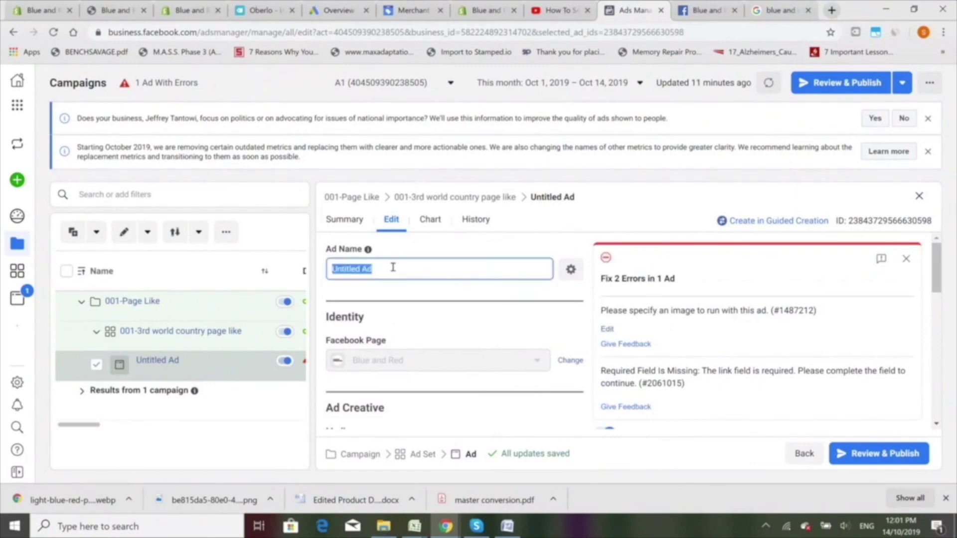
key(BackSpace)
text(Ad 1)
Step: Review the ad's creative, primary text and tracking settings along with its news feed preview options
scroll(392, 268, down, 4)
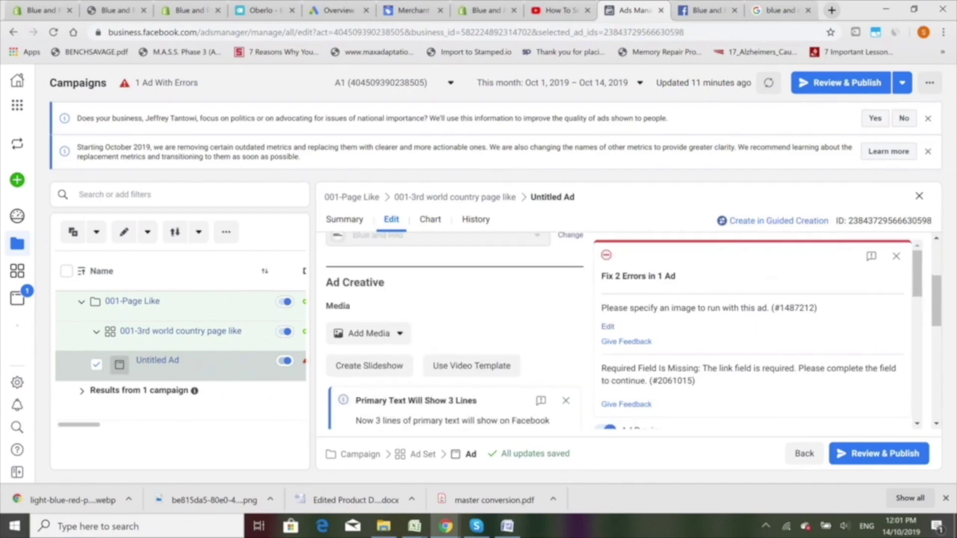
scroll(392, 267, down, 1)
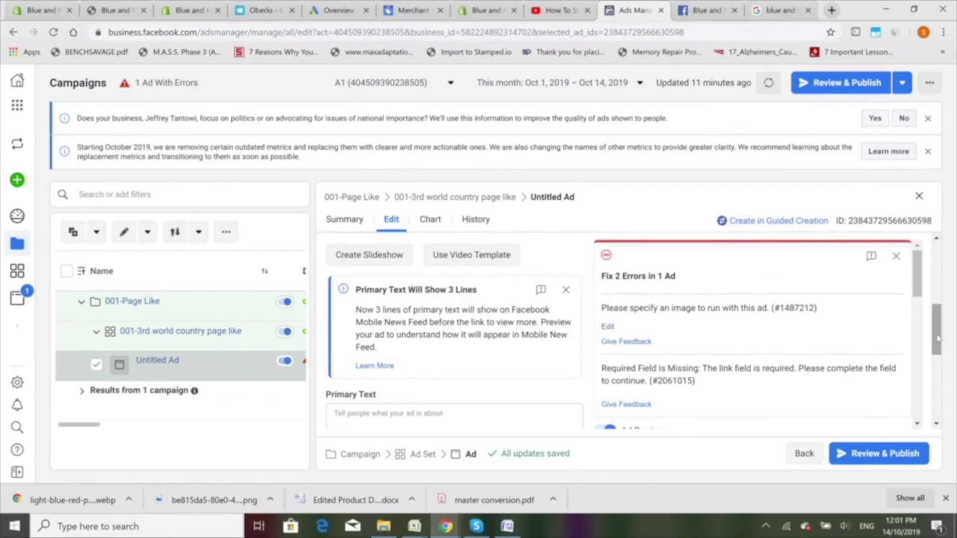
drag(934, 335, 940, 394)
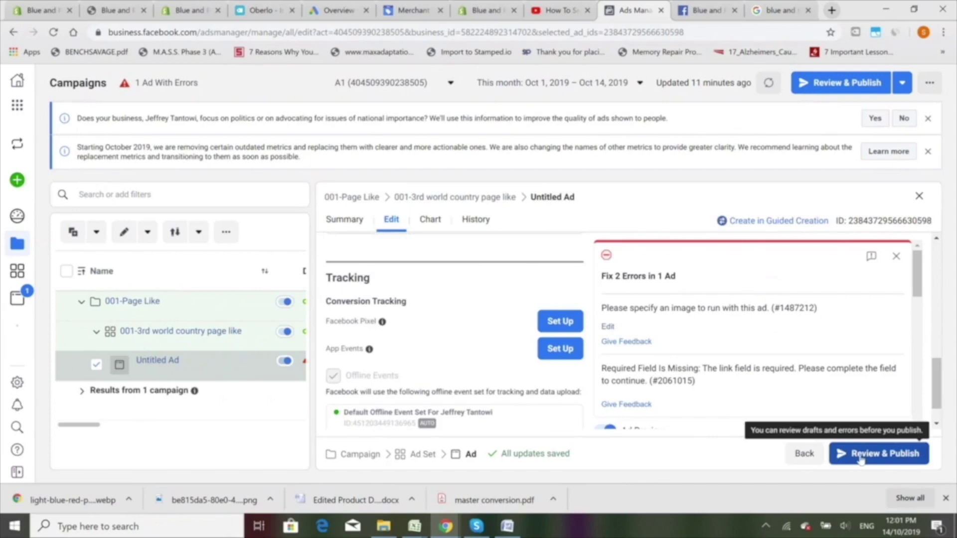
click(940, 382)
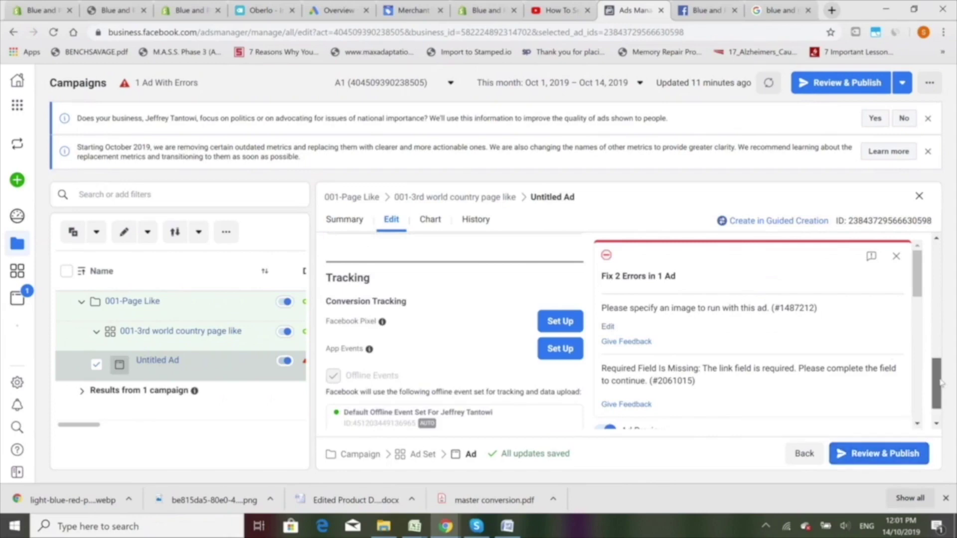
drag(940, 382, 940, 411)
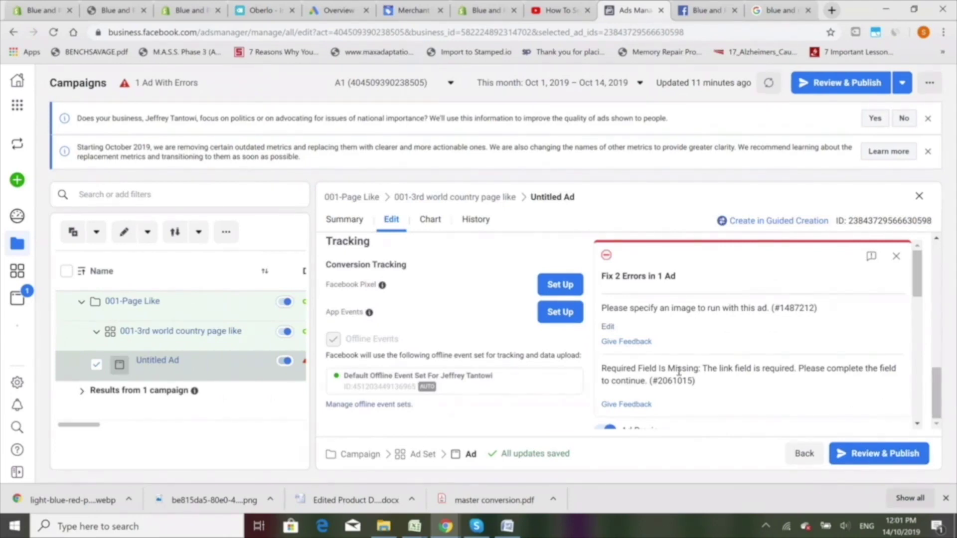
scroll(748, 349, down, 4)
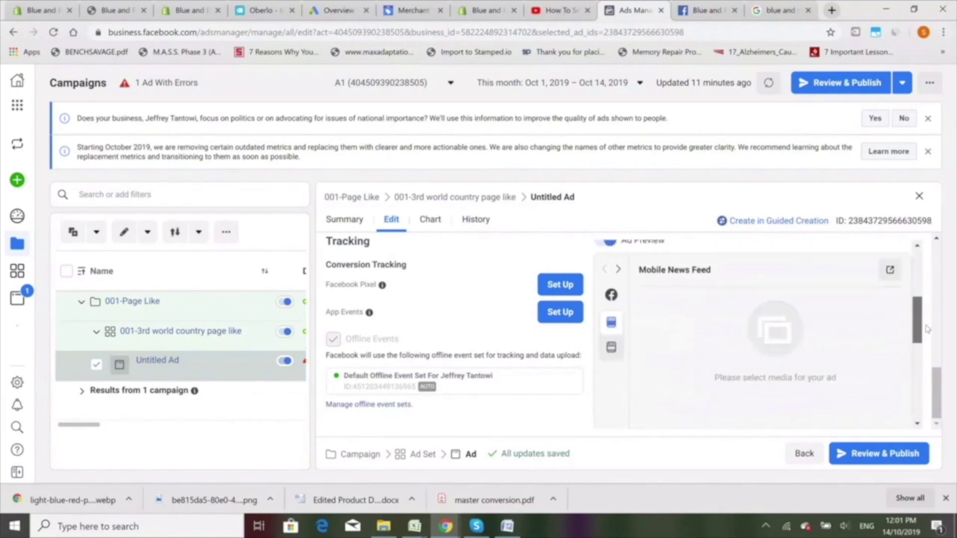
mouse_move(926, 328)
mouse_down()
mouse_move(923, 368)
mouse_move(919, 333)
mouse_up()
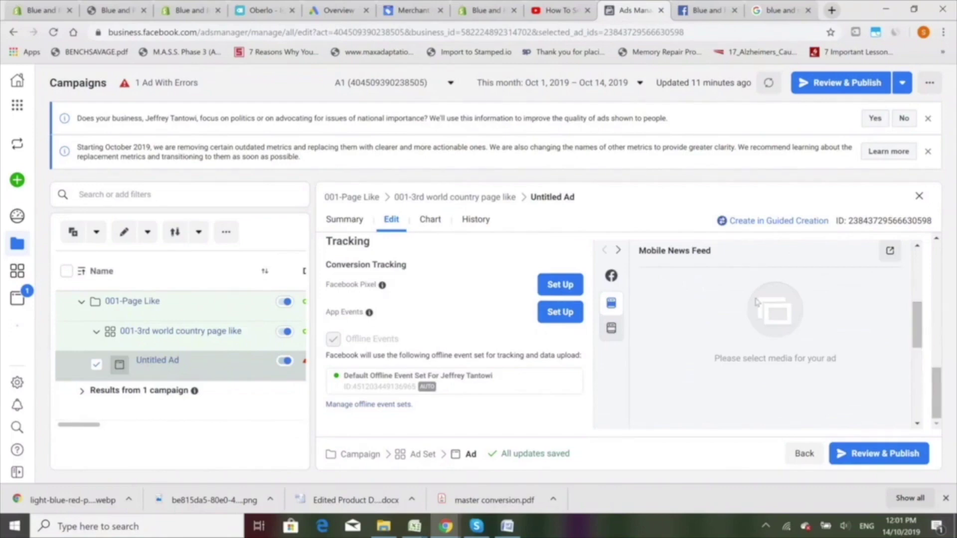
mouse_move(632, 327)
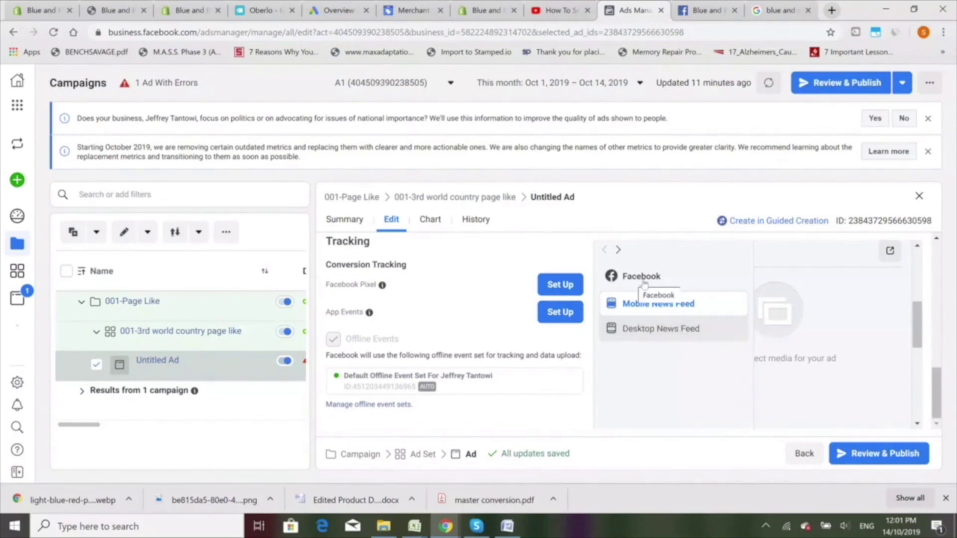
Step: Submit the ad for review and publishing, accepting Indonesia, US Dollars and Asia/Jakarta as the ad account's country, currency and time zone
click(870, 455)
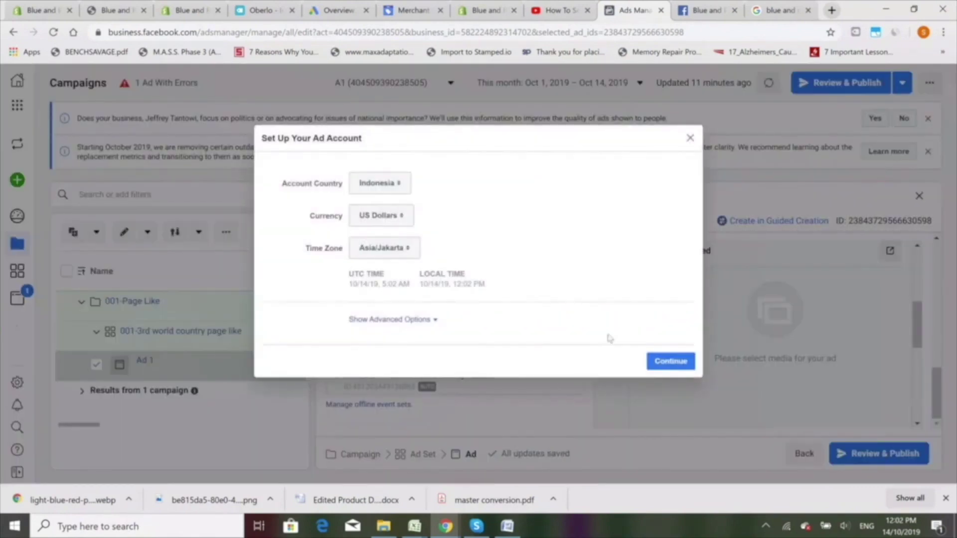
click(670, 362)
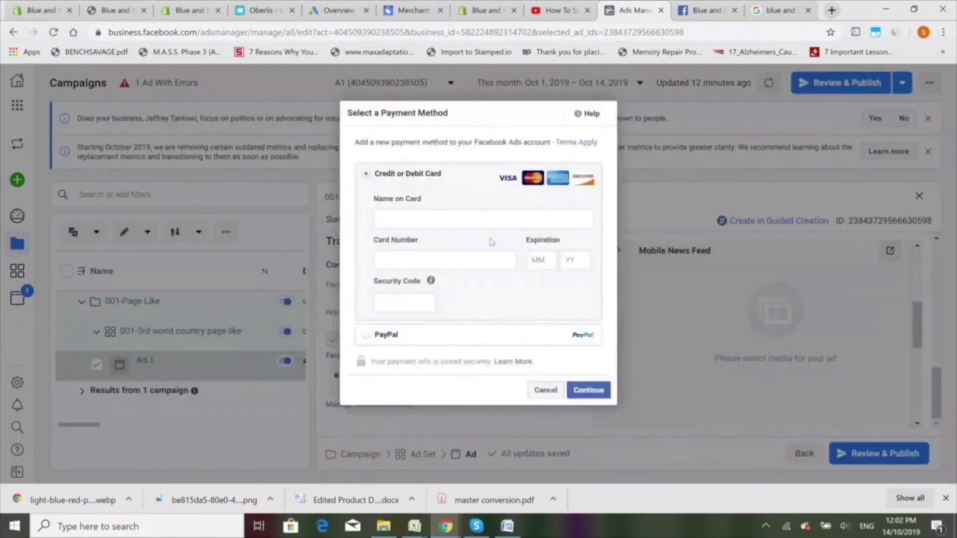